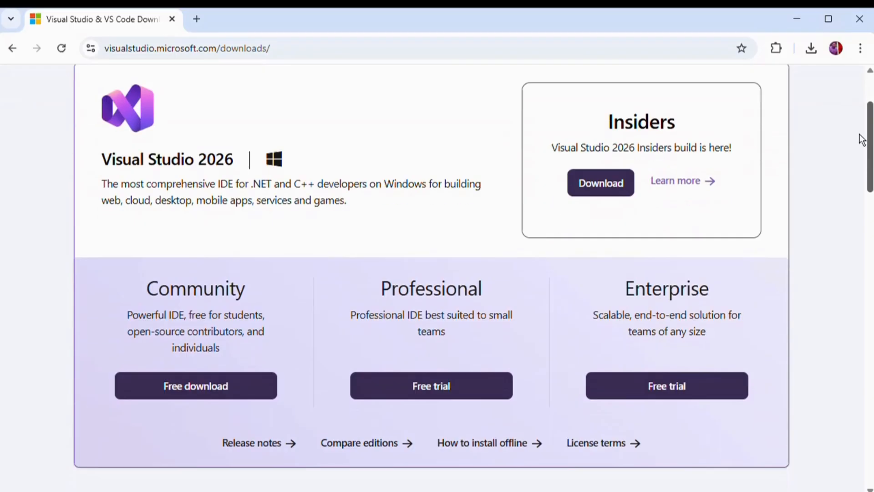
- Review the Community, Professional and Enterprise editions of Visual Studio 2026 on the downloads page
scroll(852, 164, "up", 4)
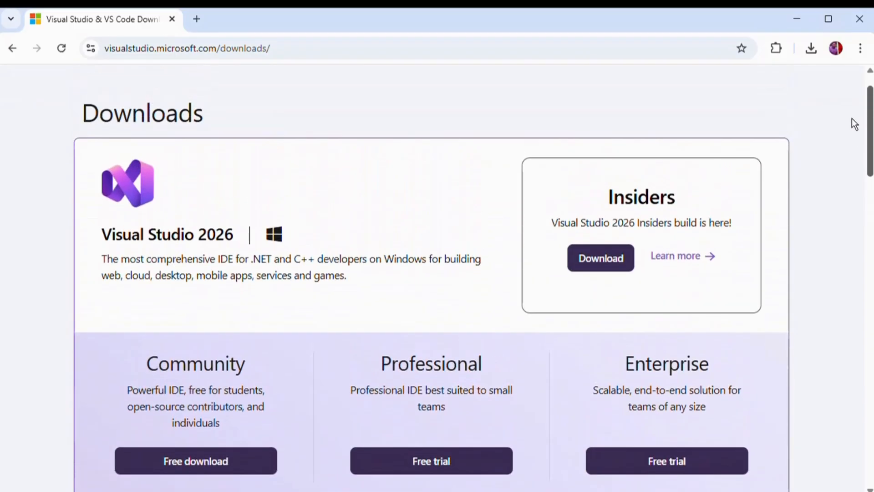
scroll(854, 130, "down", 2)
scroll(853, 138, "up", 1)
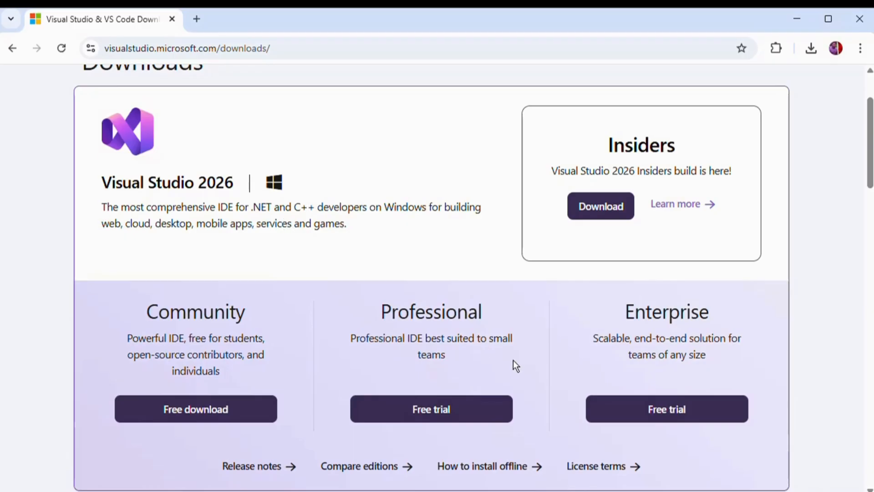
left_click(650, 419)
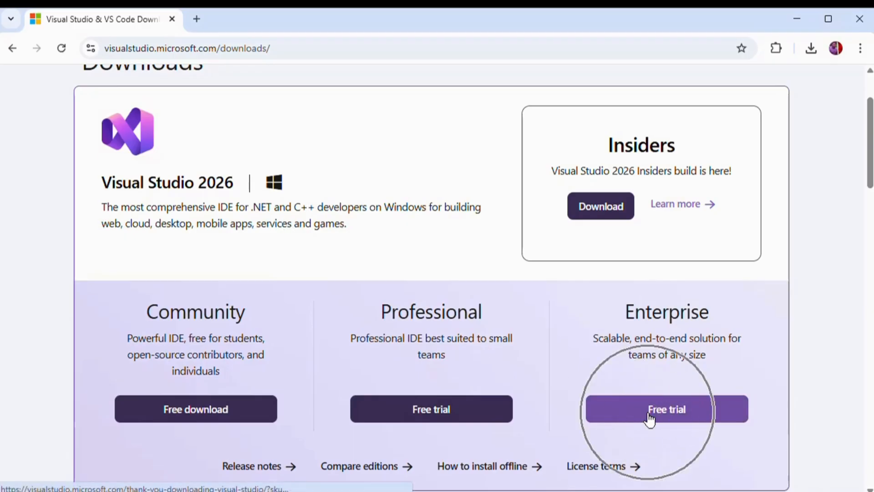
triple_click(223, 211)
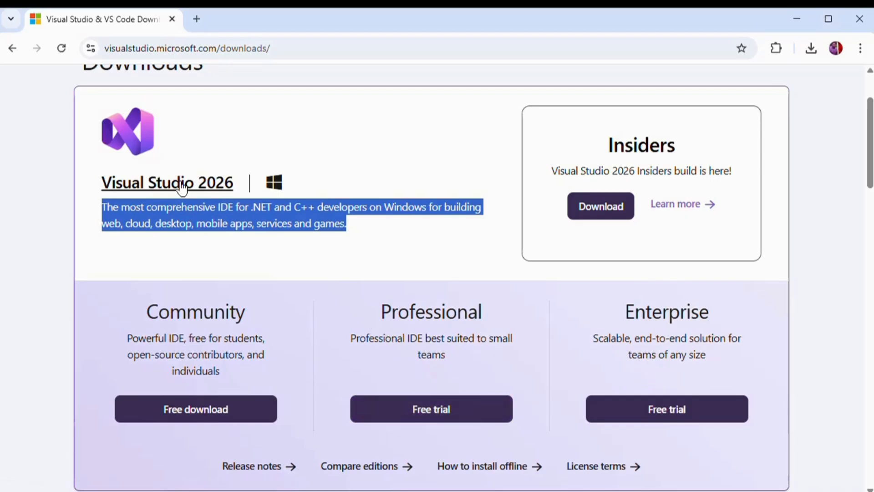
left_click(377, 223)
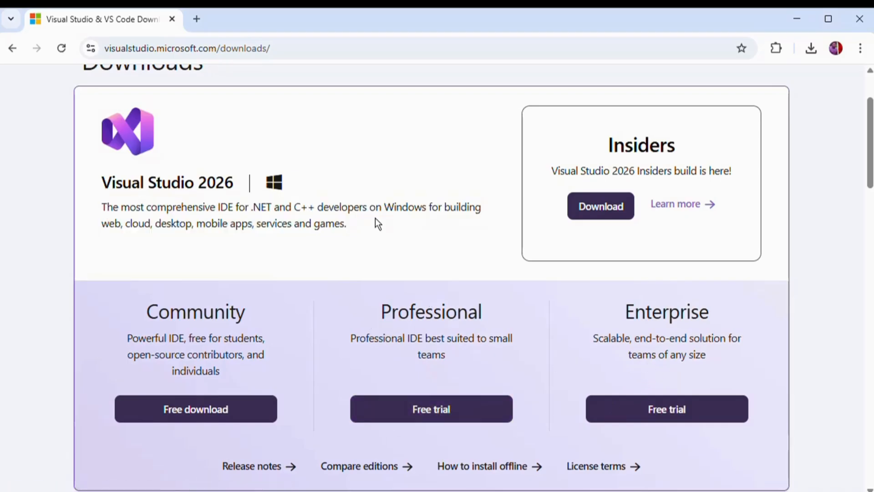
left_click(688, 412)
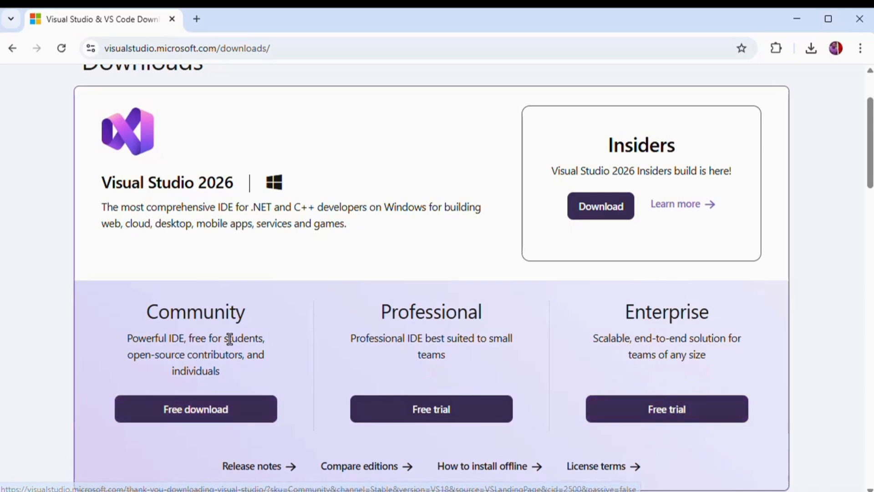
key("ctrl")
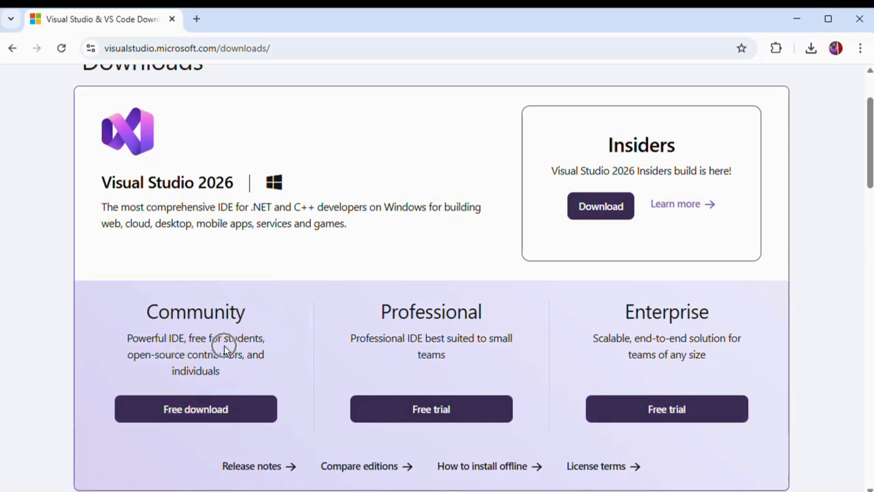
key("ctrl")
key("ctrl")
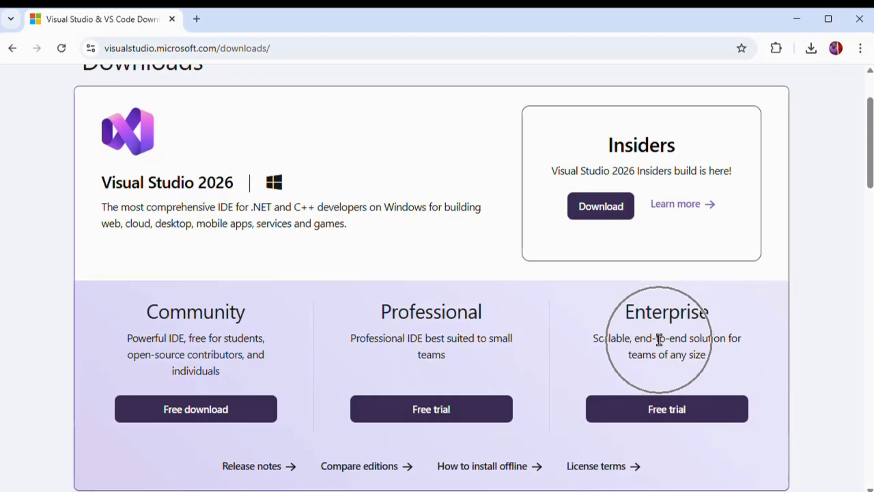
key("ctrl")
- Download the free trial installer of Visual Studio 2026 Enterprise and show the downloaded file in its folder
left_click(676, 410)
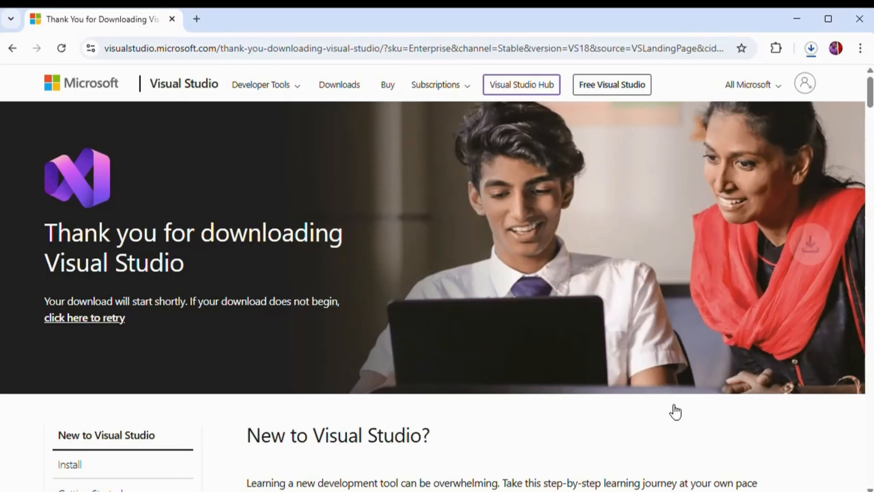
left_click(808, 44)
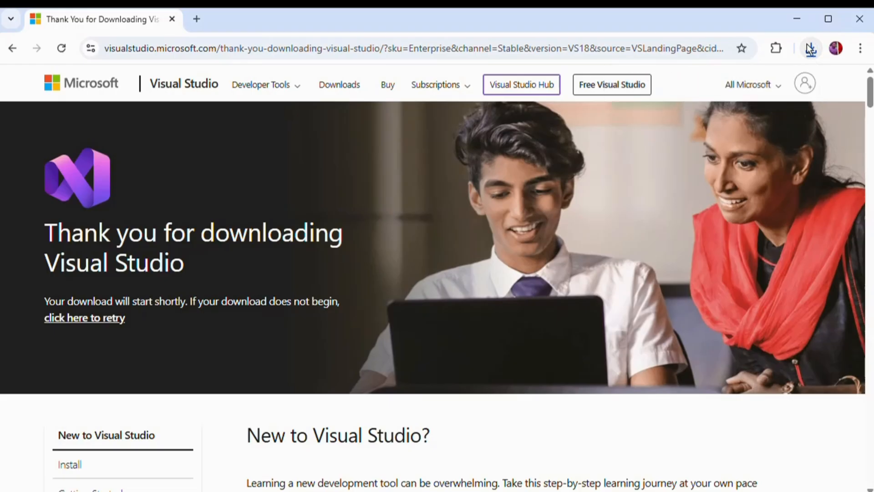
left_click(807, 43)
mouse_move(699, 114)
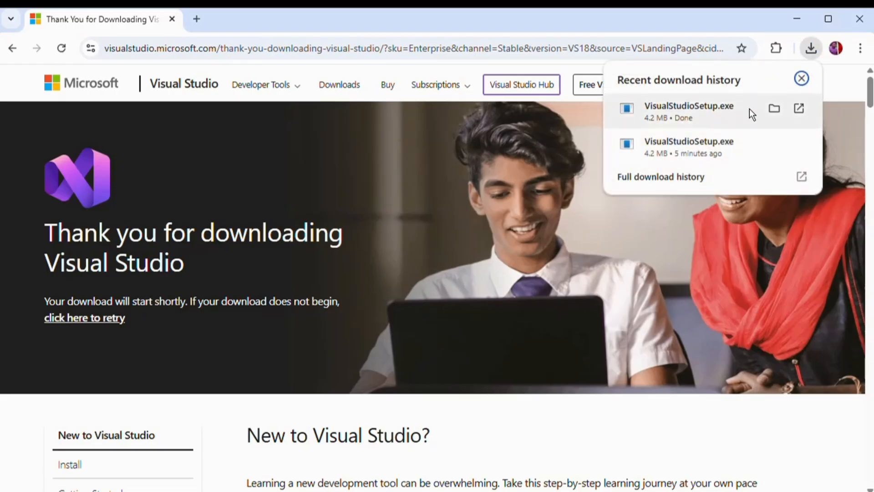
left_click(775, 108)
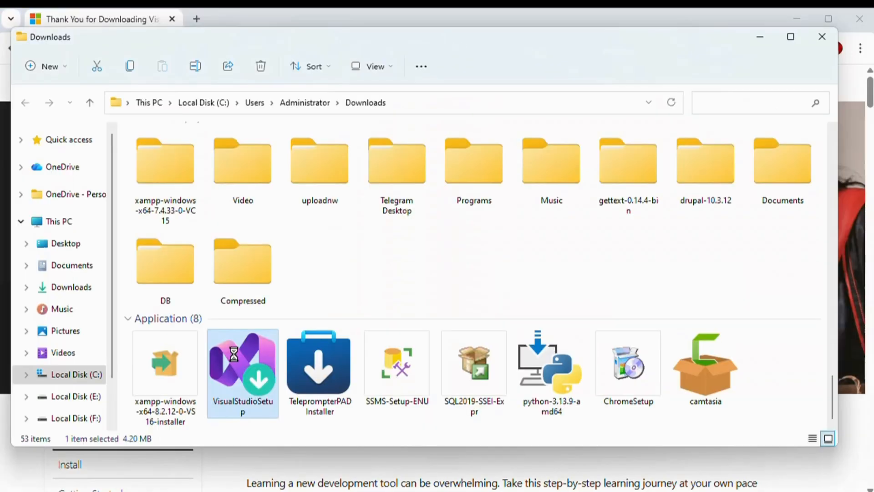
- Run VisualStudioSetup from the Downloads folder as administrator and minimize the folder window
right_click(233, 353)
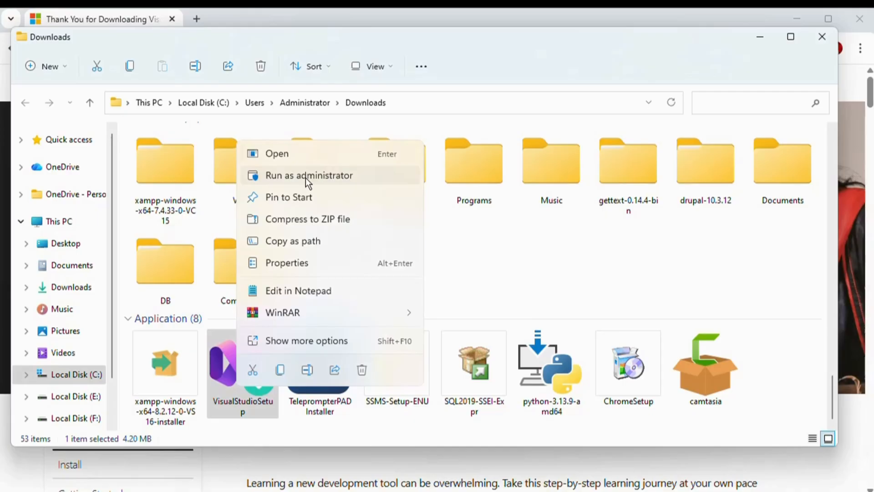
left_click(305, 177)
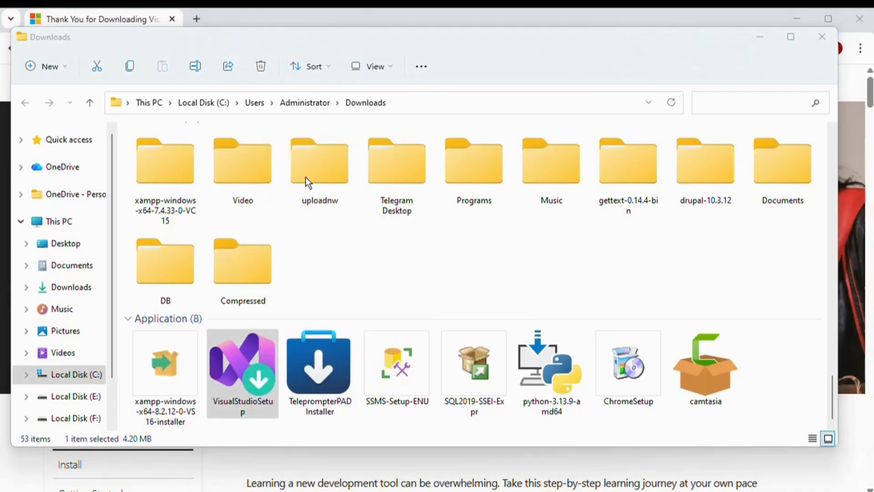
left_click(759, 37)
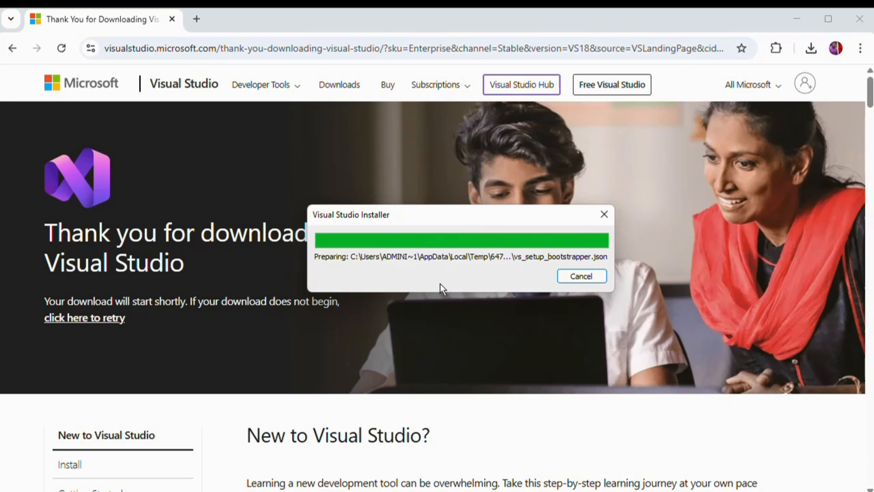
- Agree to the Microsoft license terms and let the Visual Studio Installer set itself up
left_click_drag(378, 215, 359, 191)
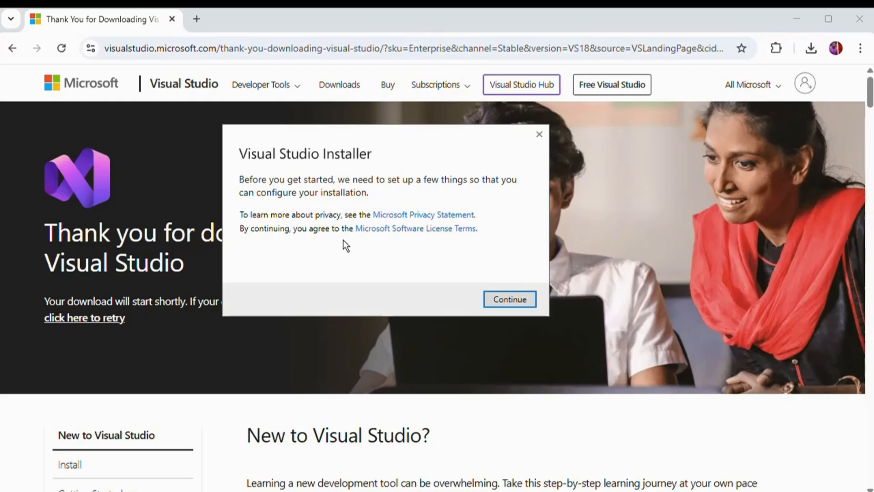
left_click(506, 298)
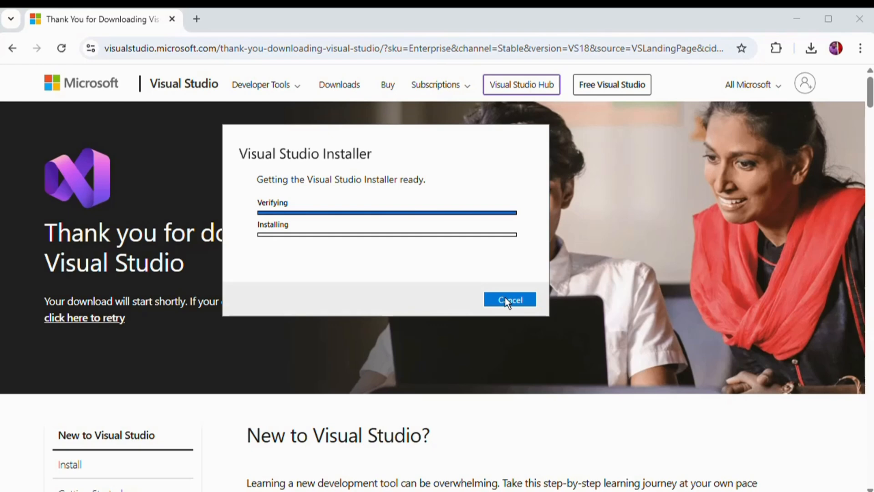
left_click_drag(294, 137, 212, 125)
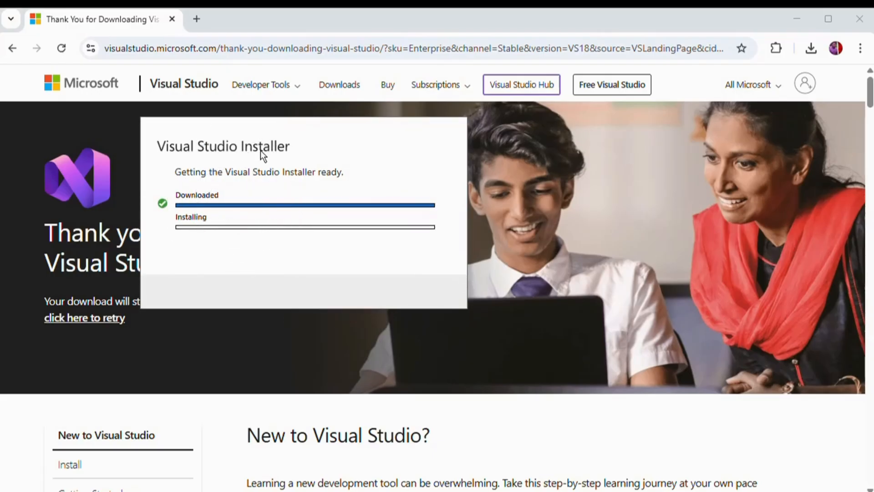
left_click_drag(248, 130, 323, 144)
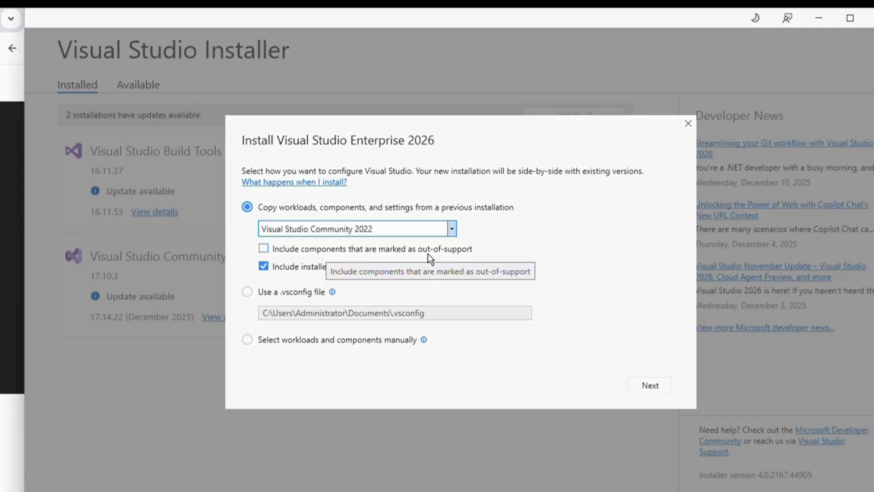
- Choose to select workloads and components manually for Visual Studio Enterprise 2026 and continue to the workload selection
left_click(319, 340)
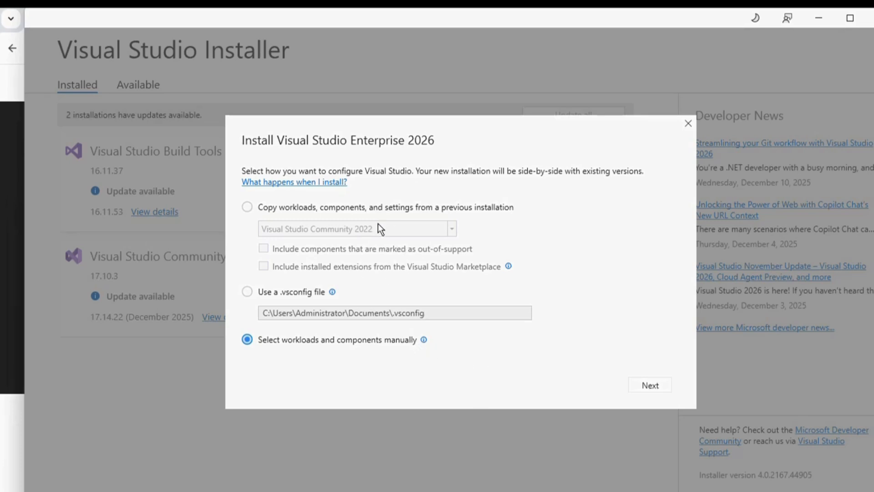
key("ctrl")
left_click(344, 341)
left_click(272, 206)
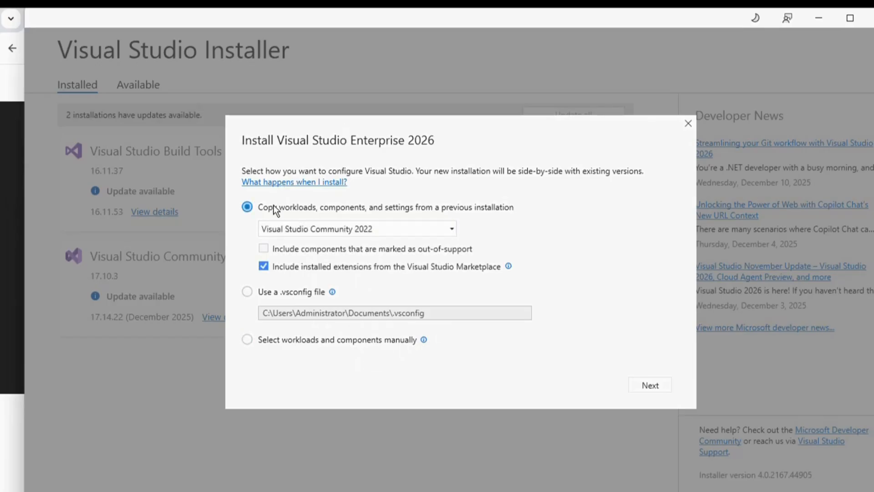
left_click(273, 294)
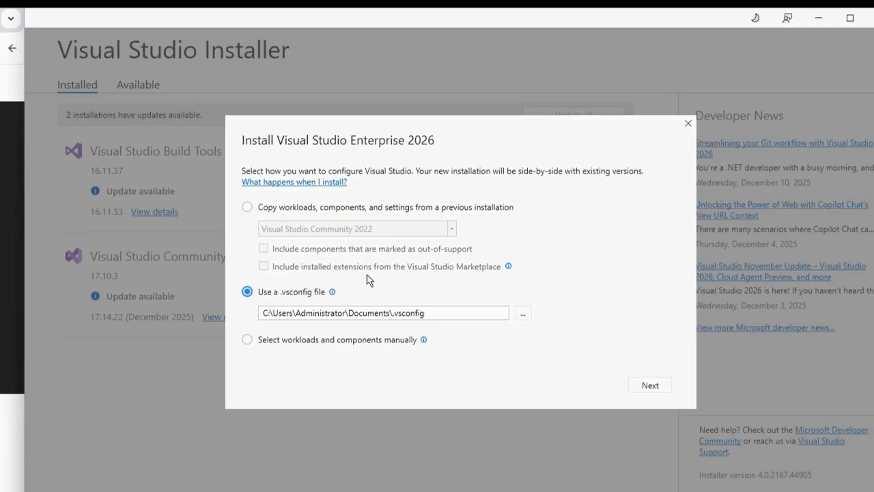
left_click(321, 341)
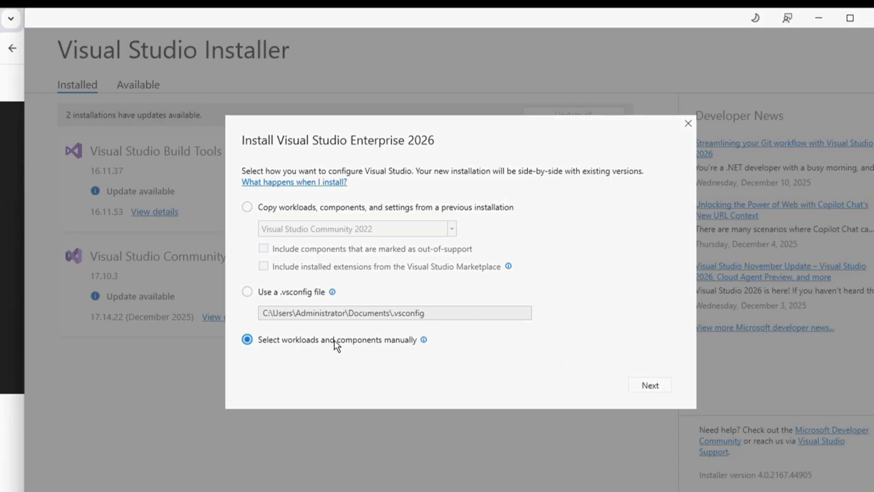
left_click(348, 340)
left_click(664, 386)
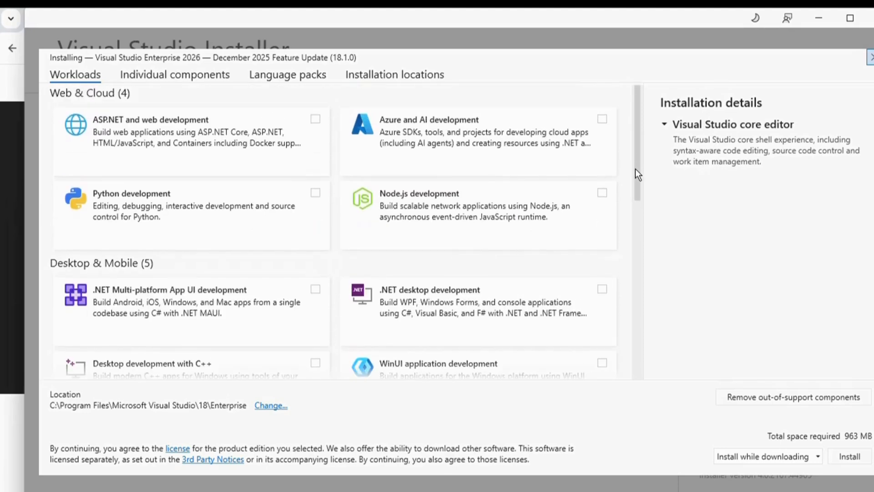
- Look through the Web & Cloud and Desktop & Mobile workloads, briefly selecting and clearing ASP.NET and web development
scroll(632, 187, "down", 3)
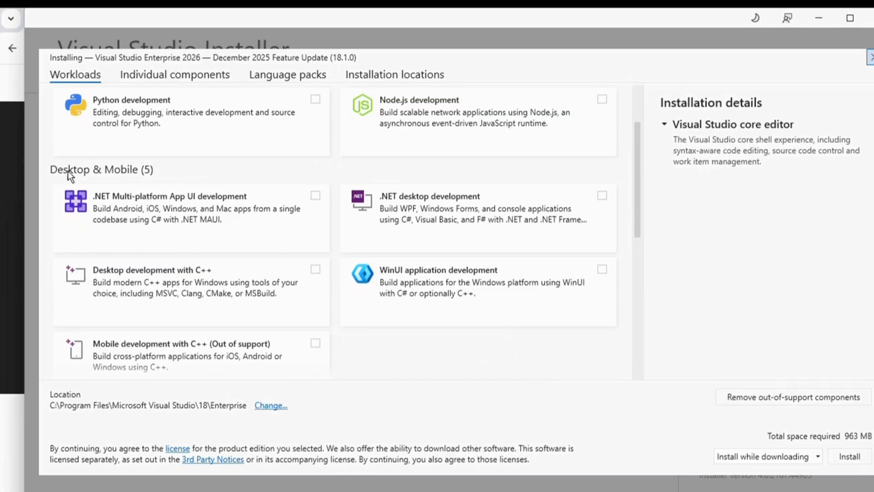
key("ctrl")
scroll(636, 165, "up", 3)
key("ctrl")
key("ctrl")
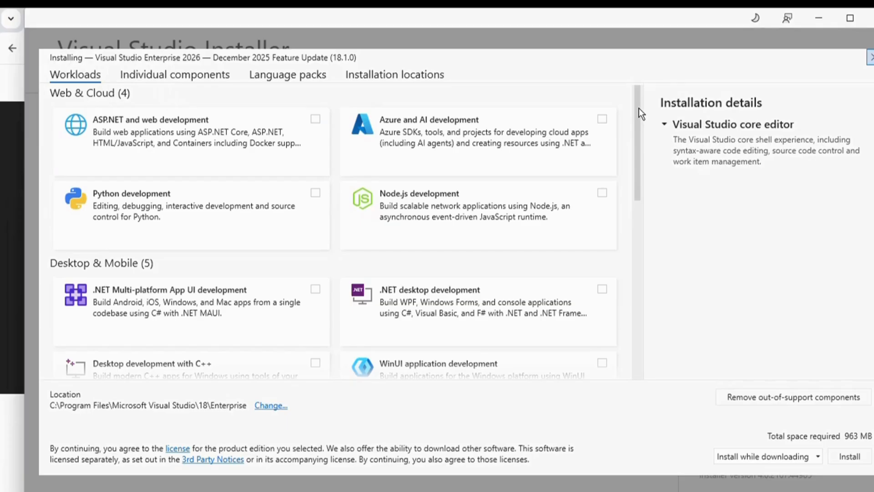
left_click_drag(637, 108, 637, 108)
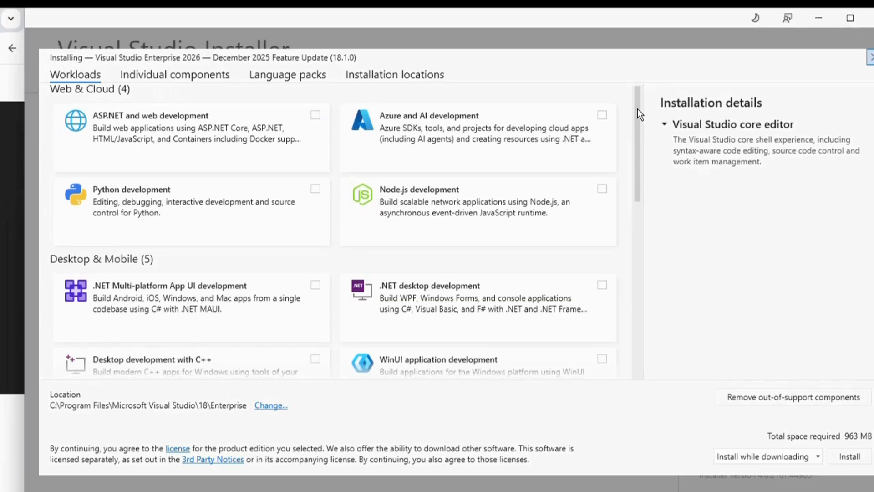
left_click(318, 117)
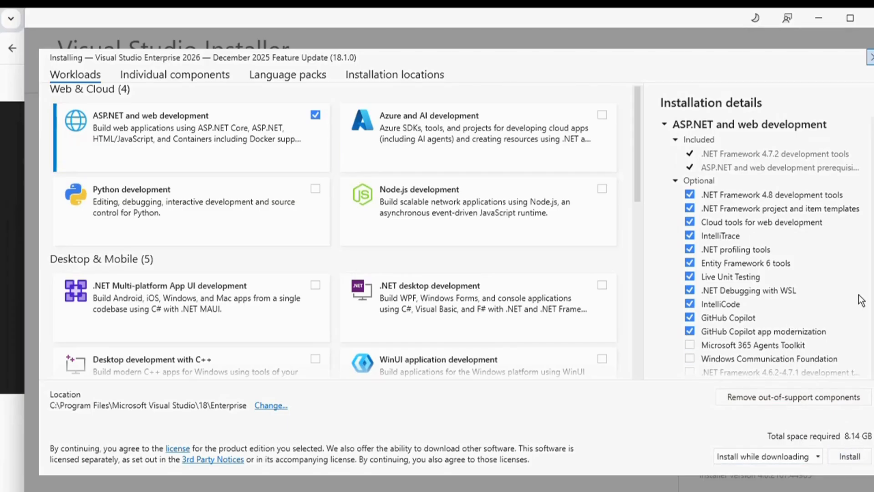
left_click(317, 116)
- Select the .NET desktop development workload and clear WinUI application development and .NET Multi-platform App UI development
left_click_drag(637, 138, 636, 192)
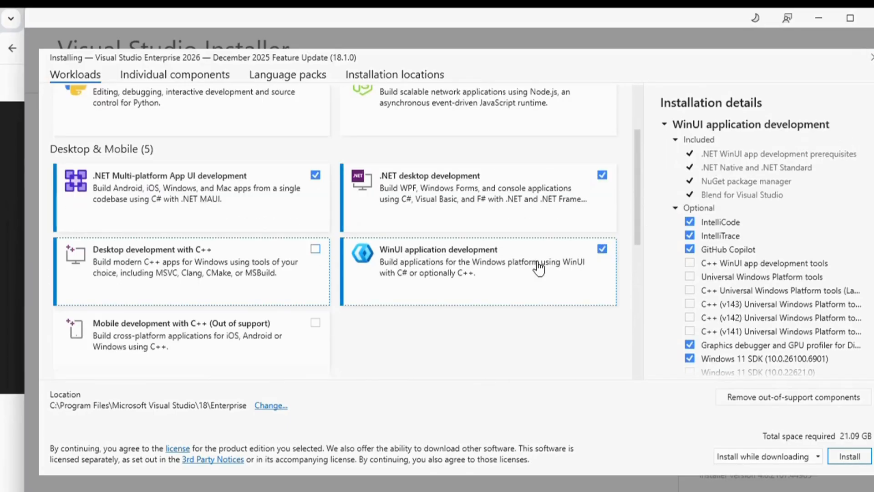
left_click(603, 248)
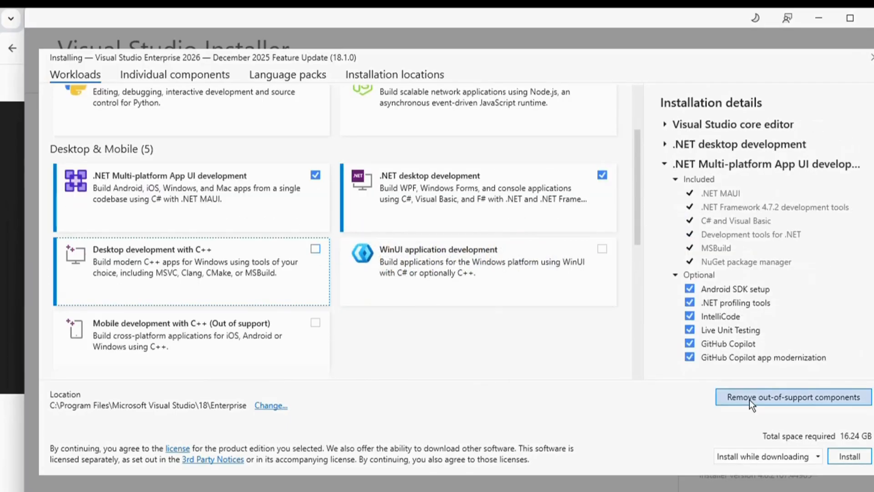
left_click(848, 456)
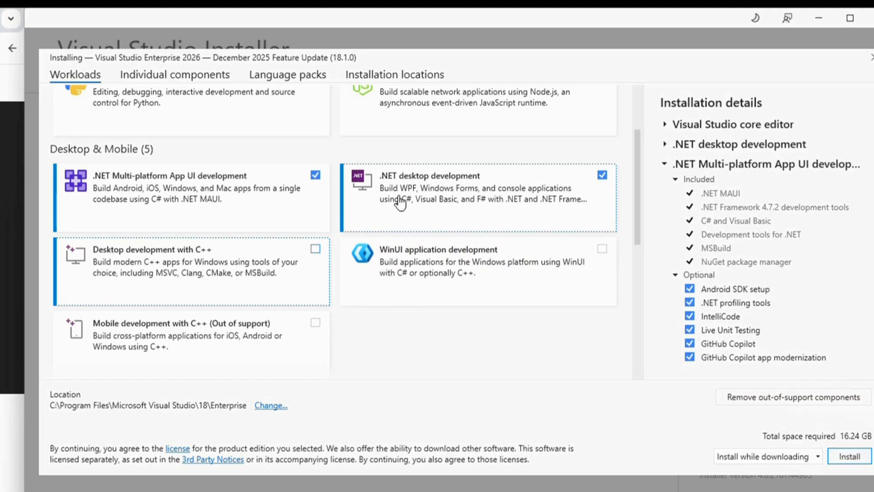
left_click(316, 175)
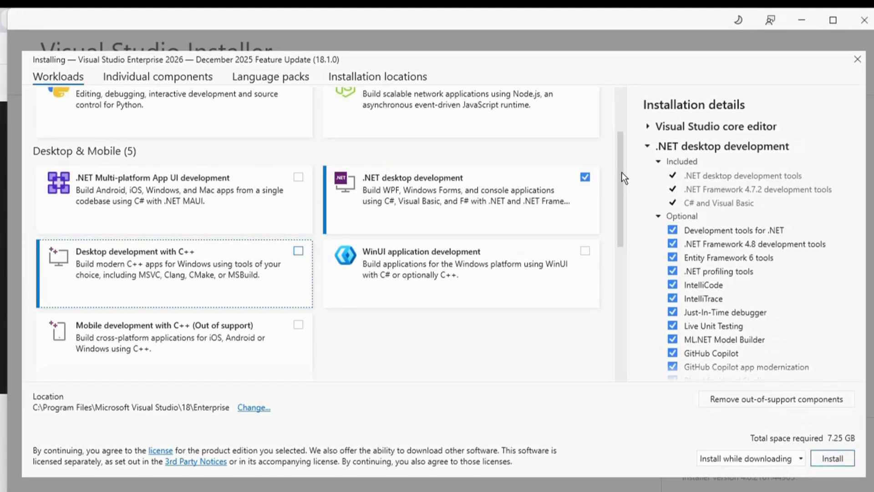
- Add the ASP.NET and web development workload from the Web & Cloud group to the installation
left_click_drag(622, 173, 620, 77)
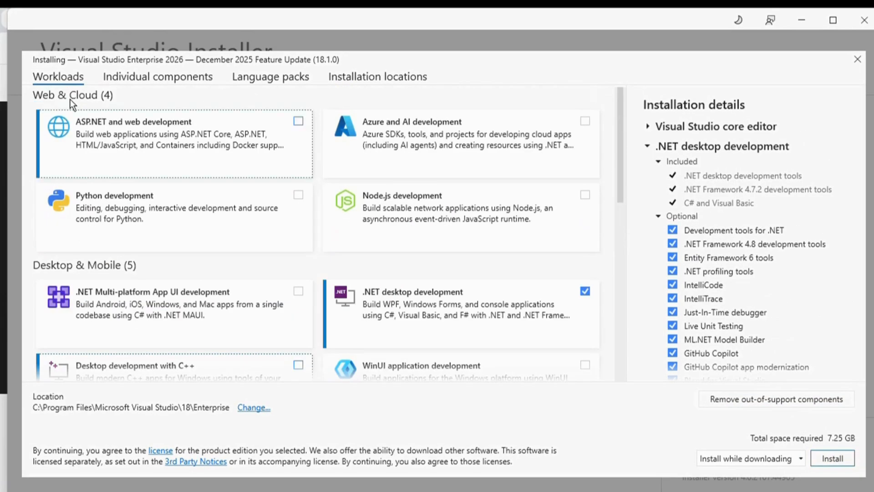
left_click(58, 93)
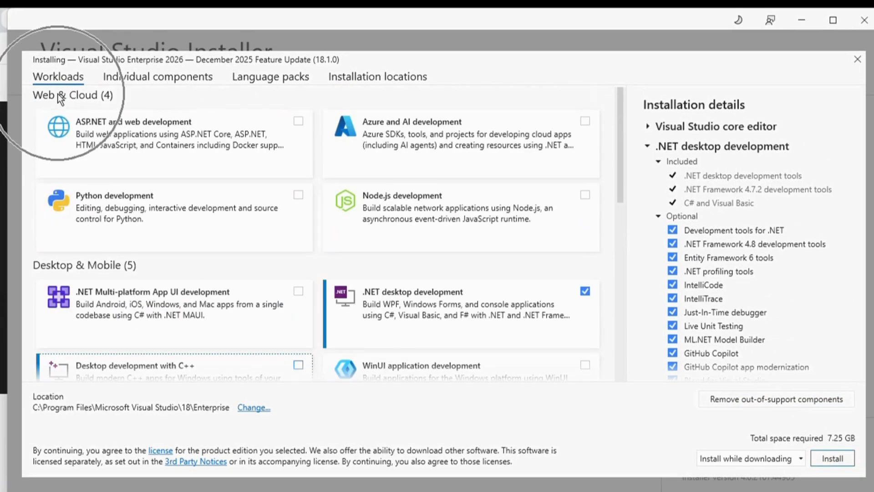
left_click(298, 122)
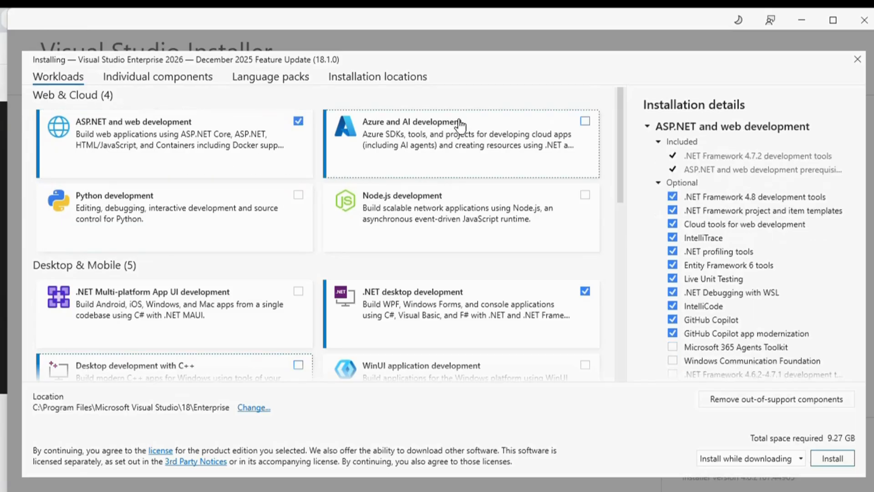
left_click(586, 122)
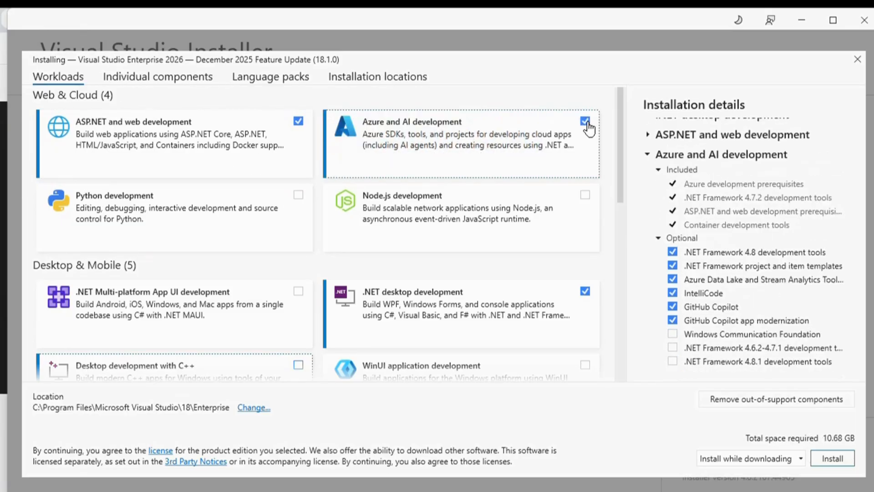
left_click(586, 122)
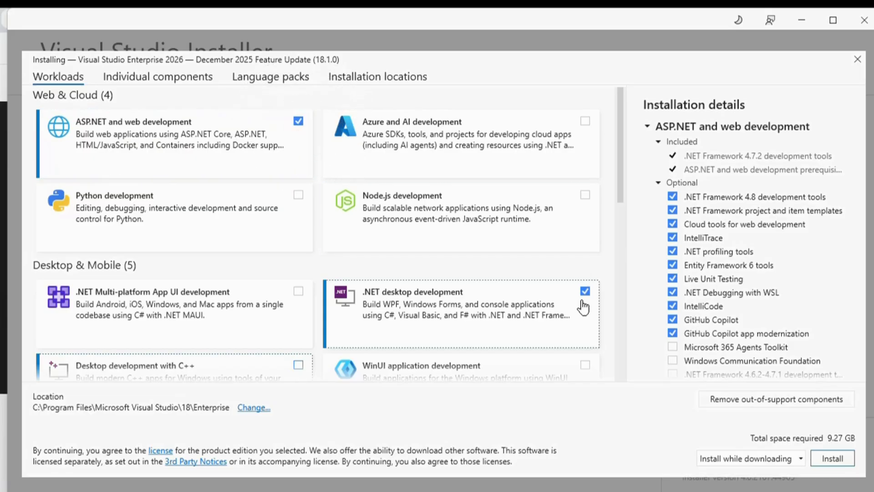
key("ctrl")
left_click(585, 292)
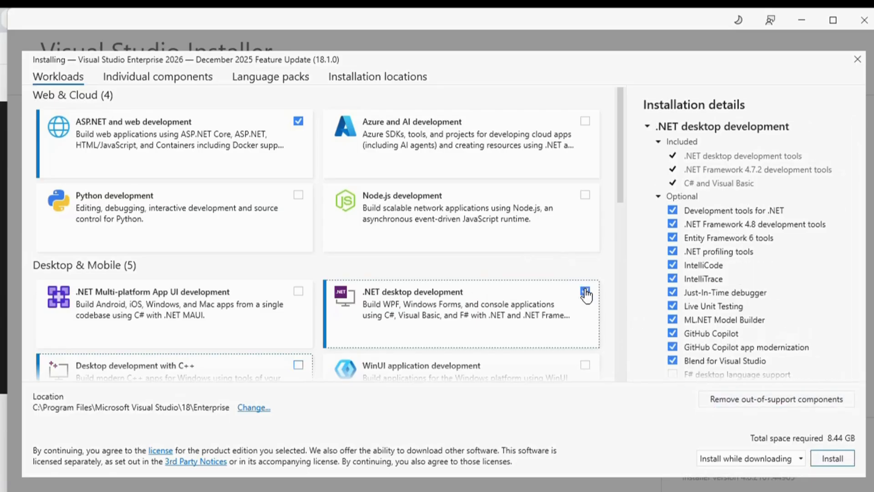
left_click(298, 122)
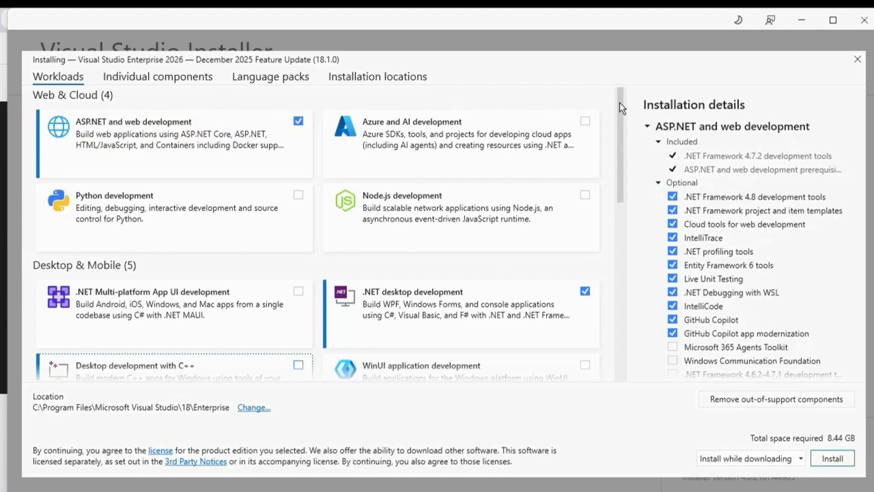
left_click_drag(619, 102, 636, 113)
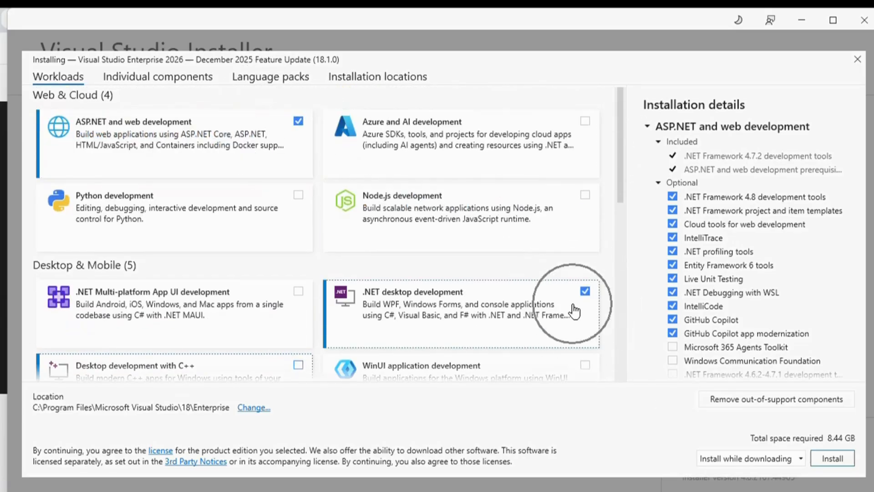
- Install Visual Studio Enterprise 2026 with the ASP.NET and web development and .NET desktop development workloads, and close the installer
key("ctrl")
key("ctrl")
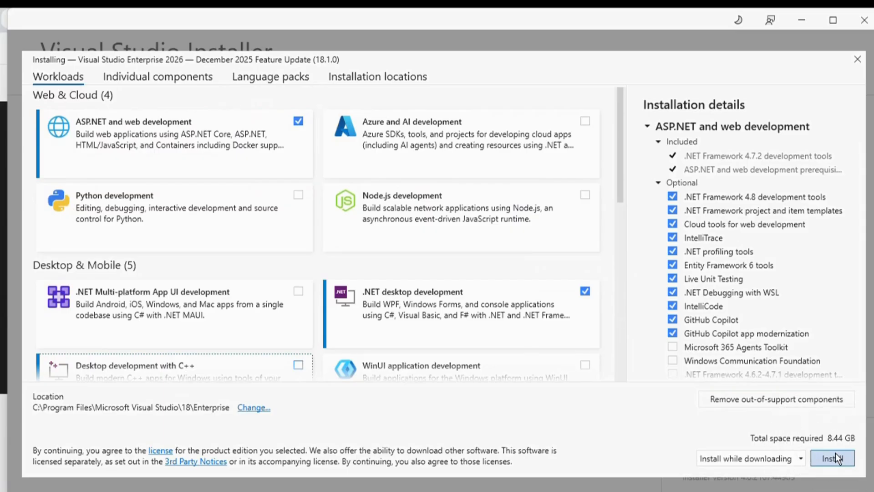
left_click(835, 458)
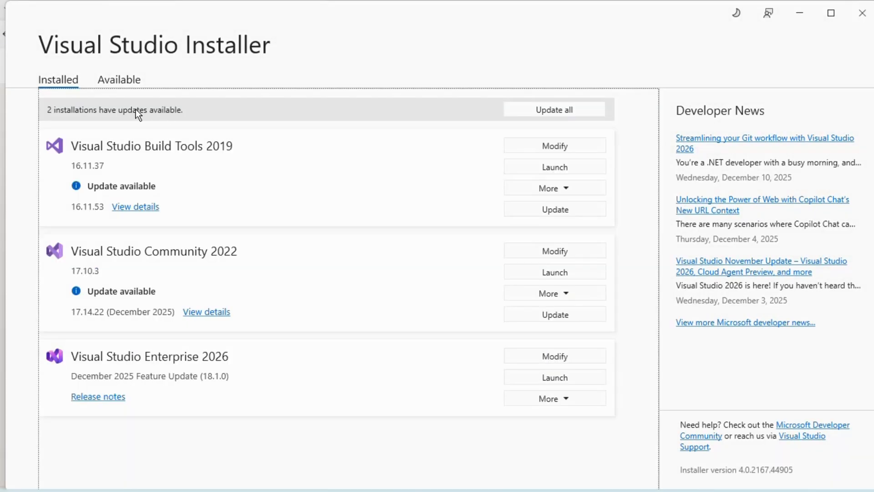
key("ctrl")
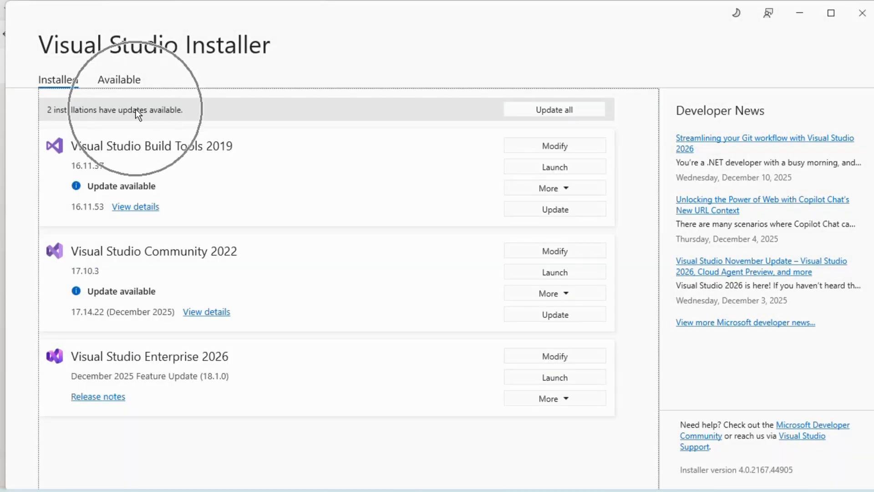
left_click(863, 14)
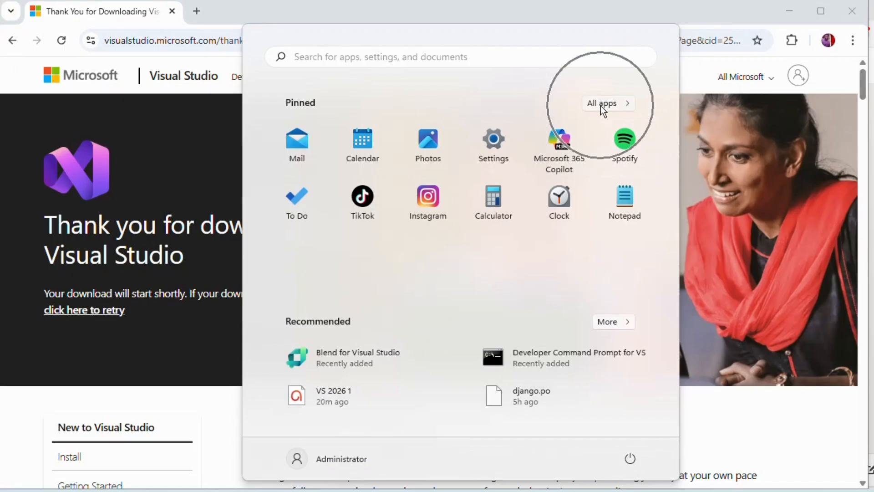
- Find the newly installed Visual Studio in the full list of Windows apps and launch it
left_click(600, 106)
scroll(663, 352, "down", 20)
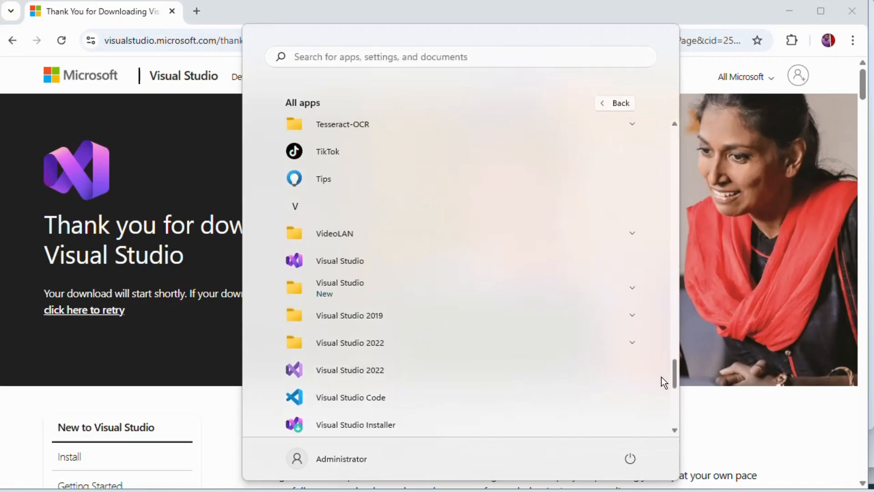
left_click(343, 254)
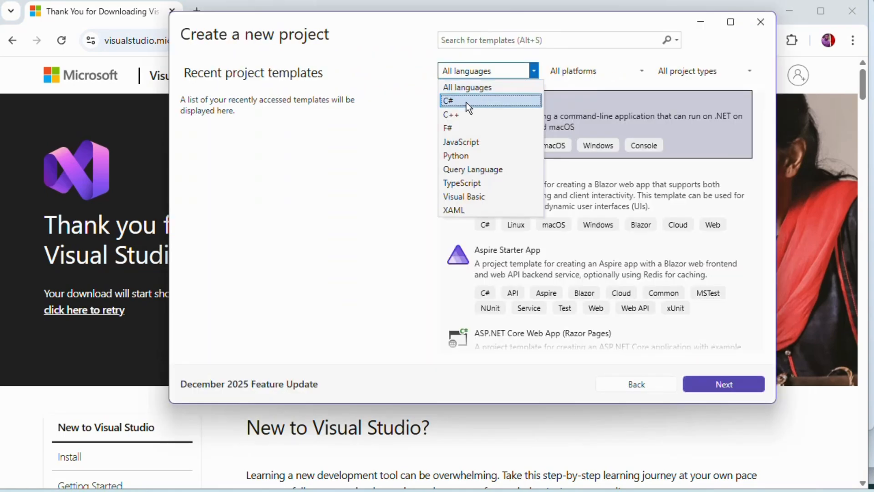
- Filter the new project templates to the C# language, the Windows platform and the Desktop project type
left_click(467, 103)
left_click(588, 71)
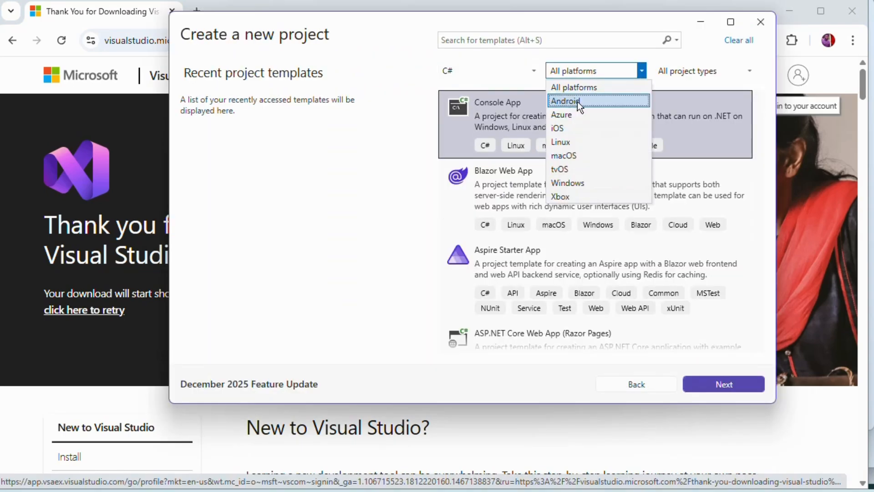
left_click(578, 183)
left_click(704, 70)
left_click(674, 195)
- Choose the Windows Forms App (.NET Framework) template and create the project as WindowsFormsApp1 on .NET Framework 4.7.2
scroll(548, 154, "down", 5)
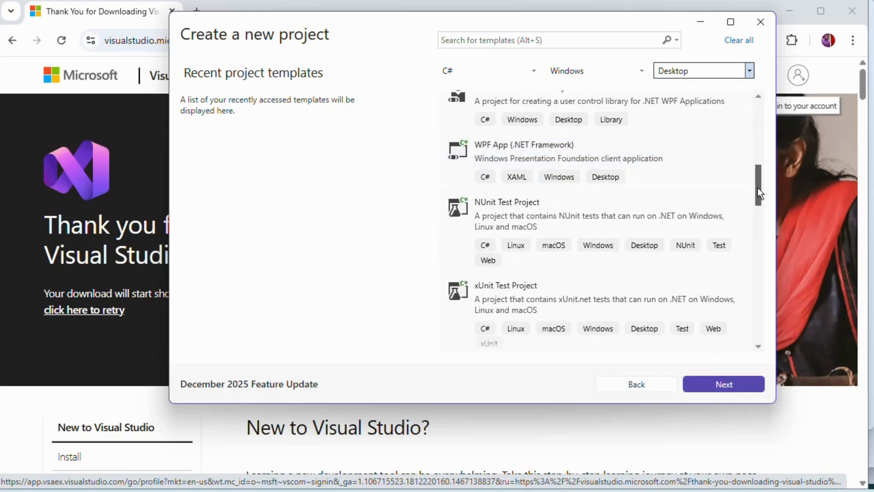
scroll(758, 187, "up", 3)
left_click(647, 255)
left_click(725, 384)
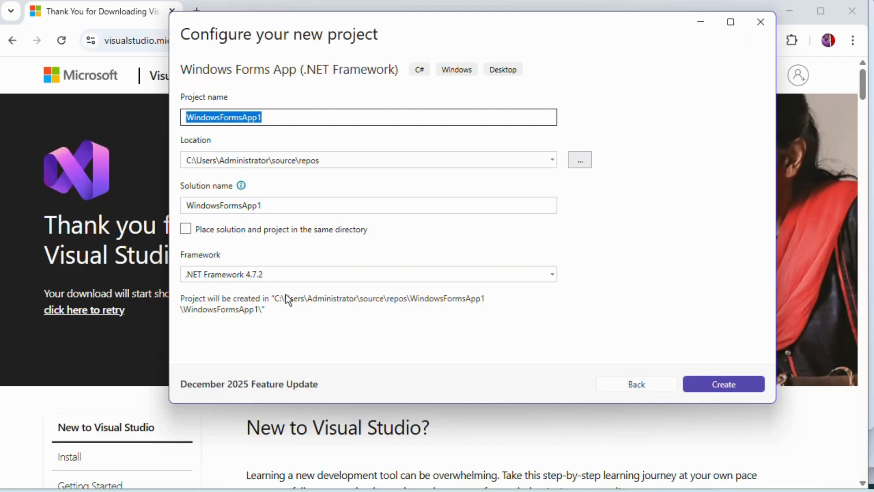
left_click(719, 384)
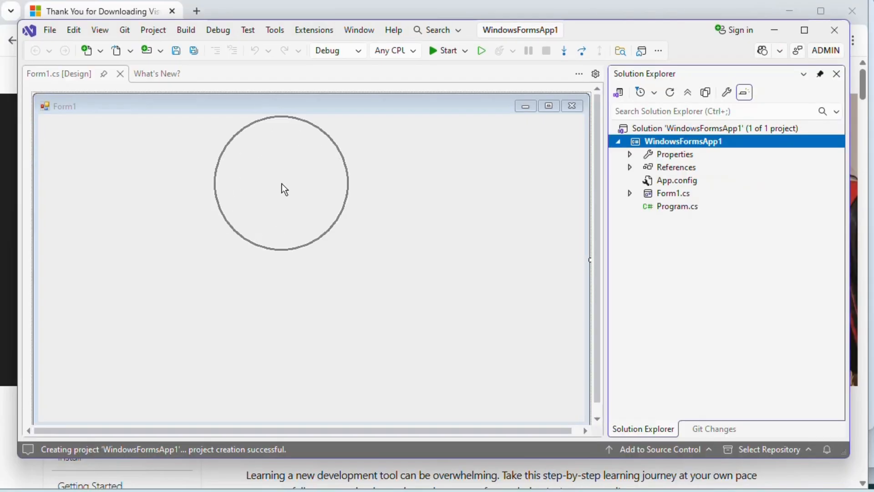
left_click(282, 184)
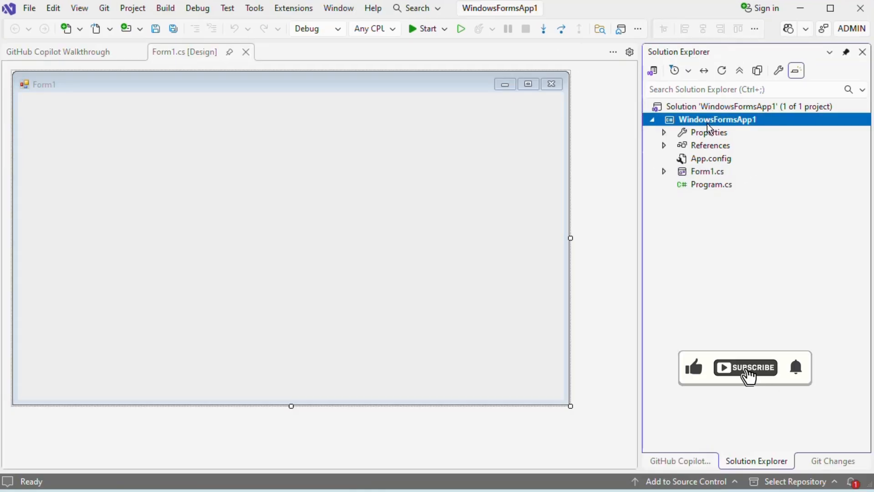
left_click(709, 121)
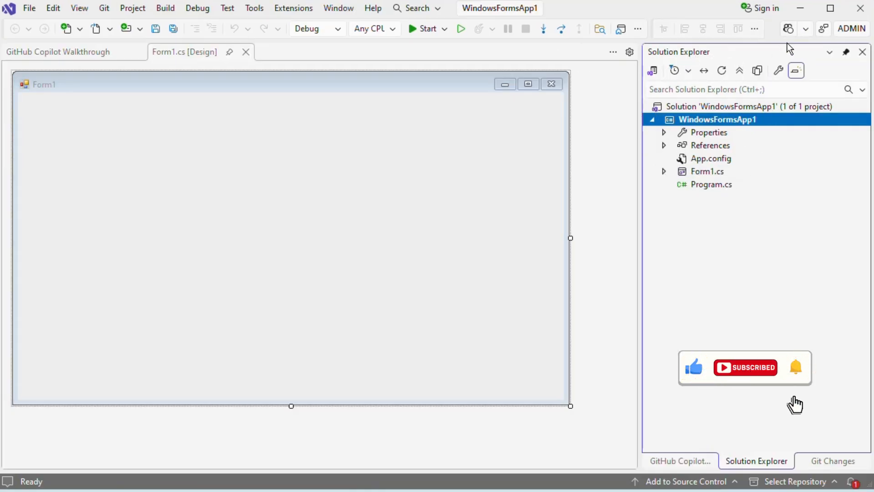
key("ctrl")
key("ctrl")
key("ctrl")
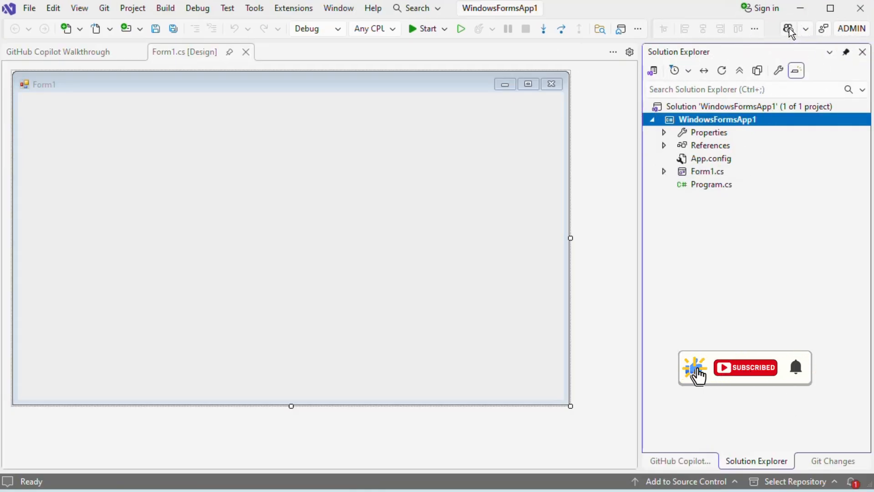
- Open the GitHub Copilot chat window and try to start a new chat thread
left_click(810, 30)
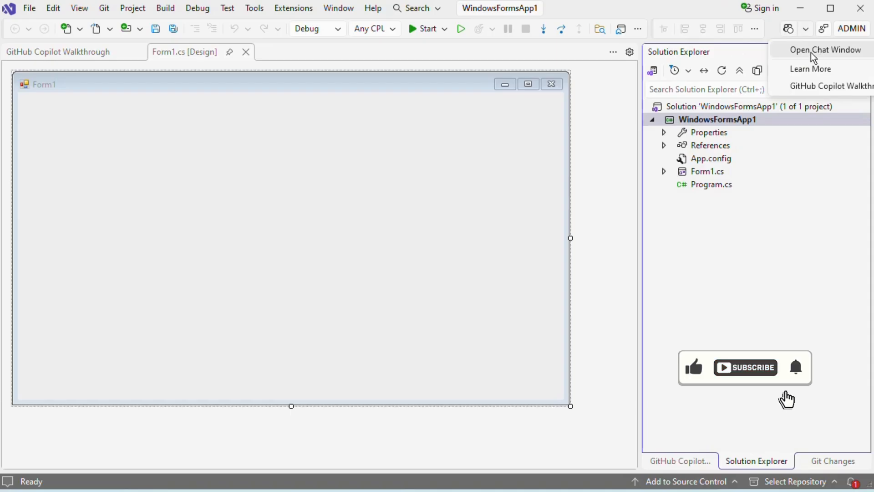
mouse_move(830, 72)
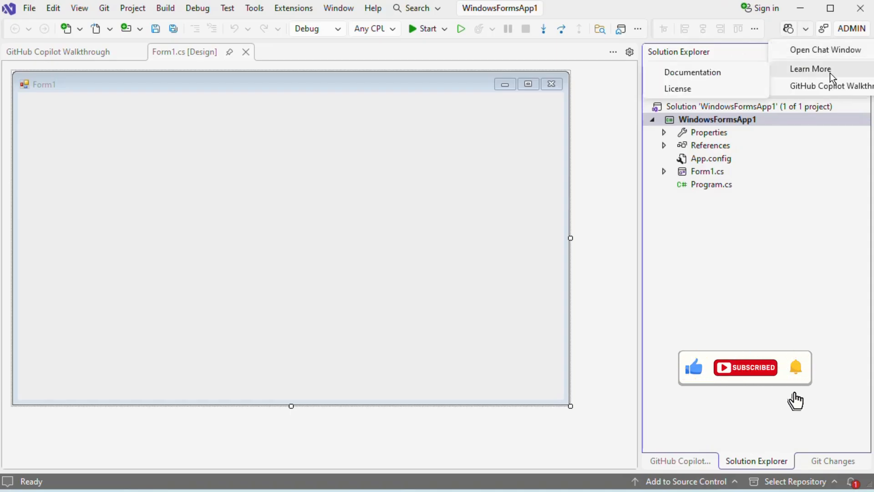
left_click(809, 51)
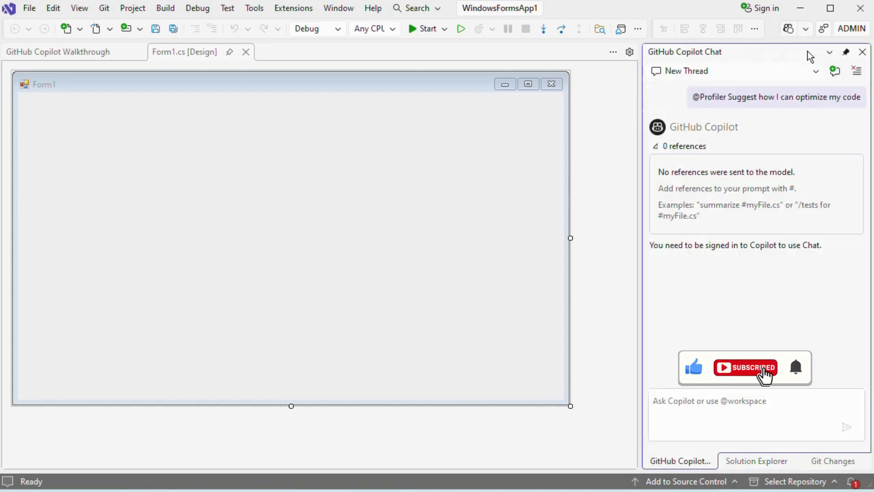
left_click(691, 401)
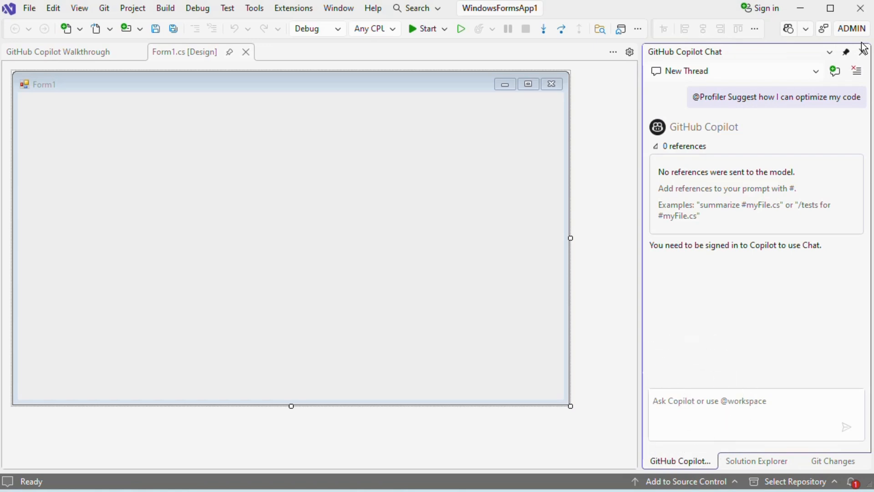
left_click(836, 77)
left_click(836, 78)
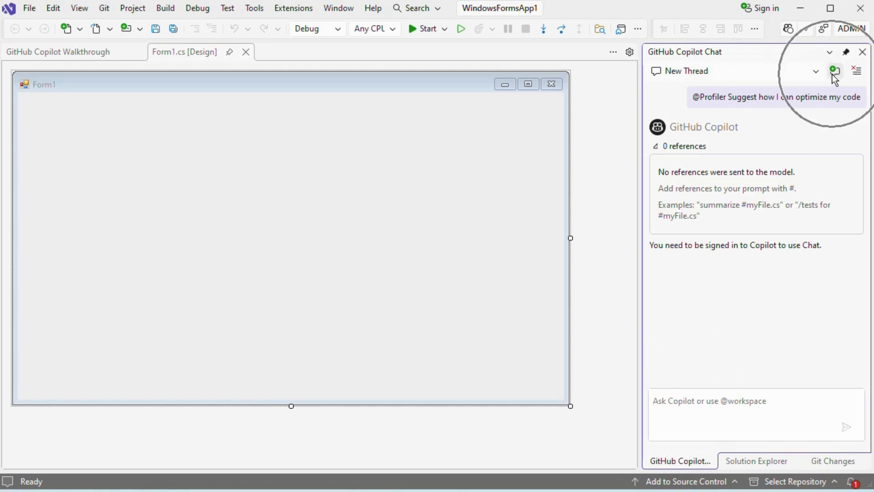
- Open the GitHub Copilot Walkthrough, expand Get Started with Copilot Free and choose to get started
left_click(806, 29)
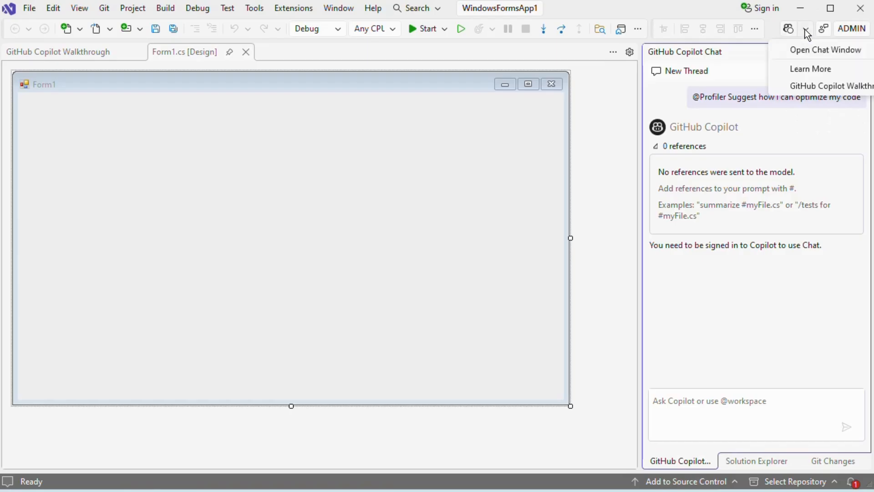
left_click(813, 86)
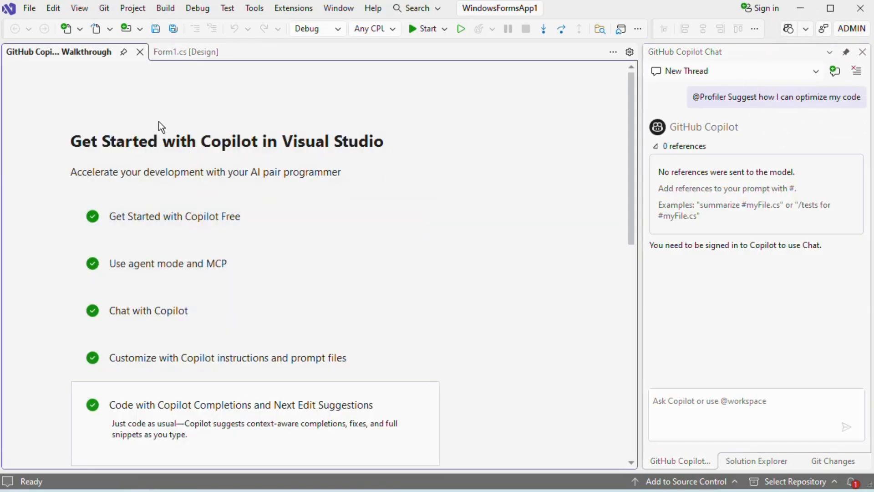
left_click(160, 217)
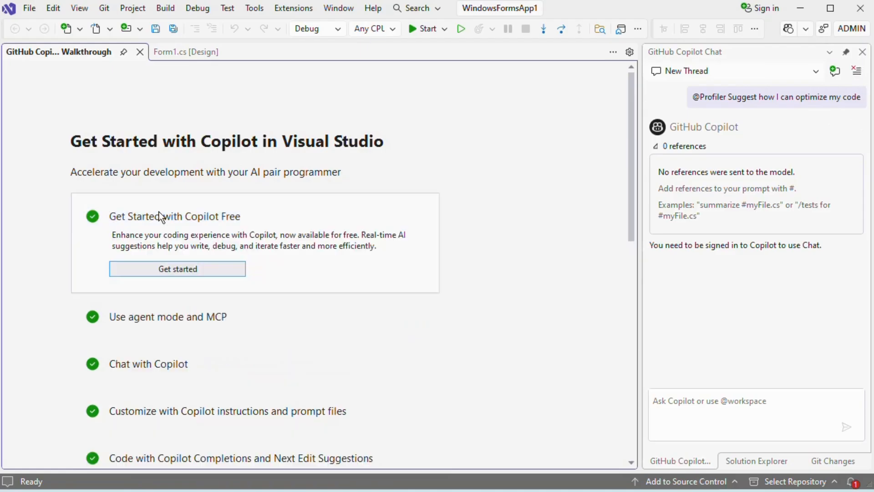
left_click(208, 268)
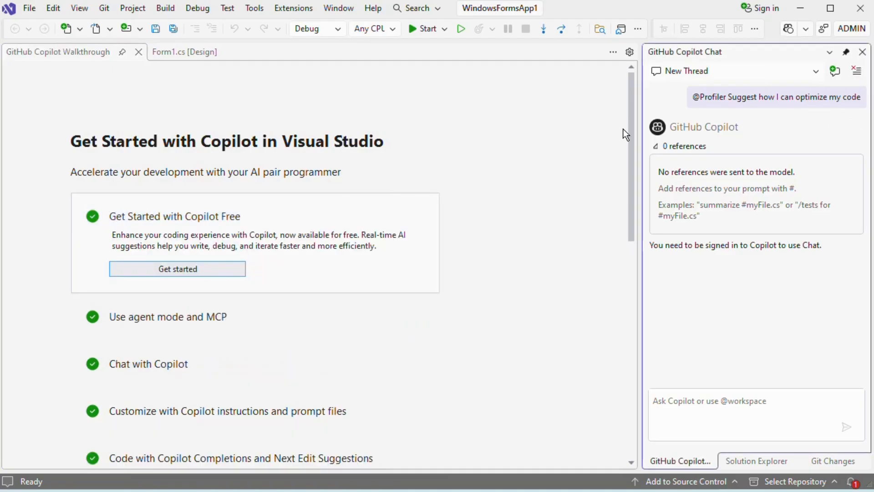
- Look through the walkthrough topics, including Chat with Copilot and Code with Copilot Completions and Next Edit Suggestions
left_click_drag(630, 122, 631, 155)
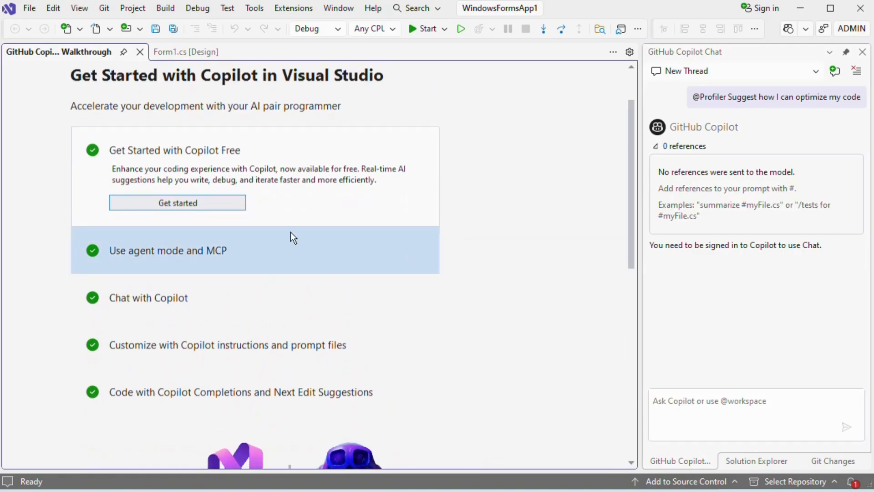
left_click(163, 307)
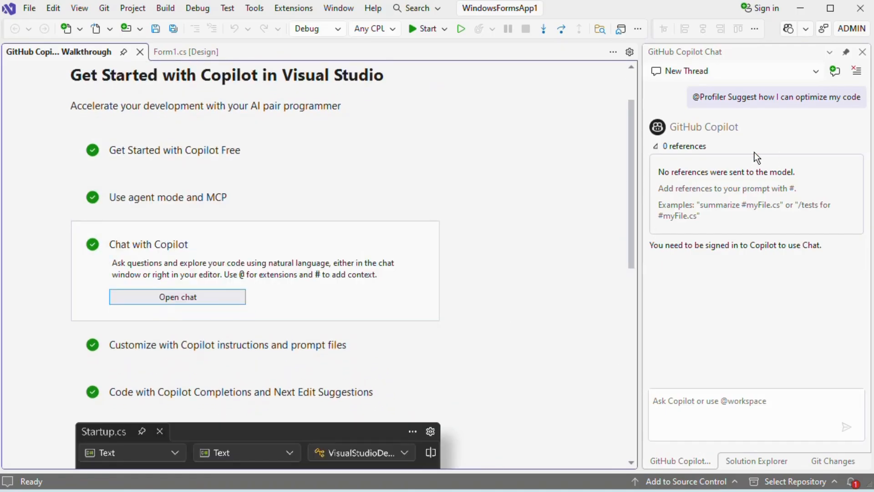
left_click_drag(633, 155, 492, 240)
scroll(383, 222, "up", 2)
left_click(219, 252)
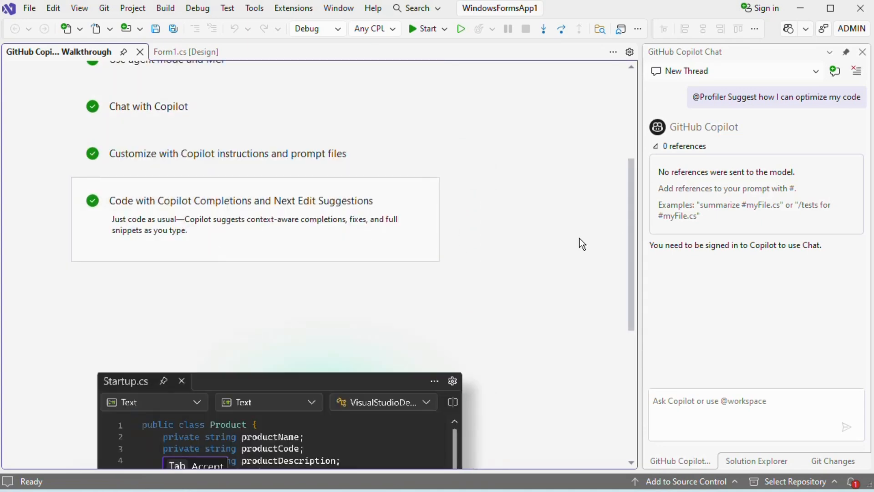
left_click_drag(630, 213, 593, 117)
left_click(231, 323)
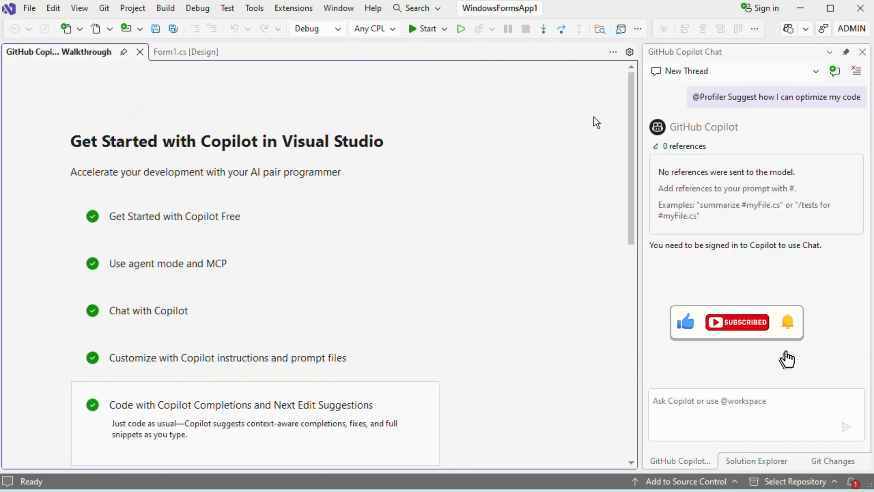
- Check the Copilot options once more and return to the prompt box of the GitHub Copilot chat
left_click(804, 30)
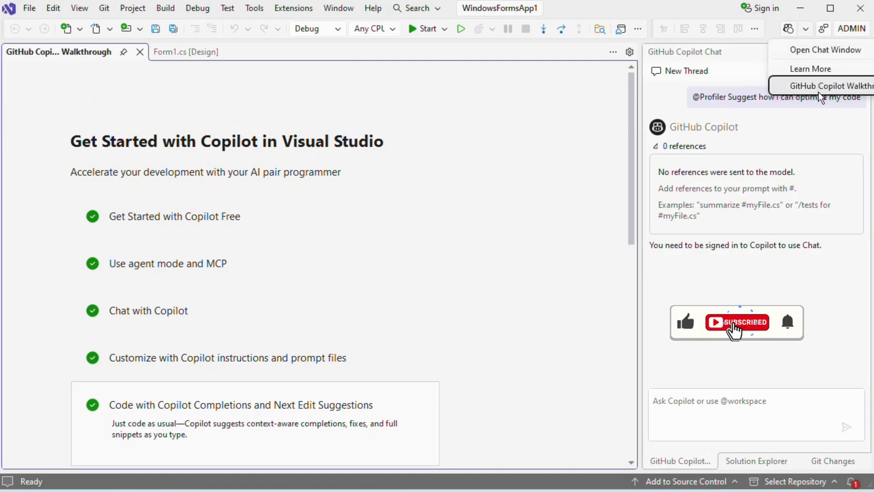
left_click(758, 403)
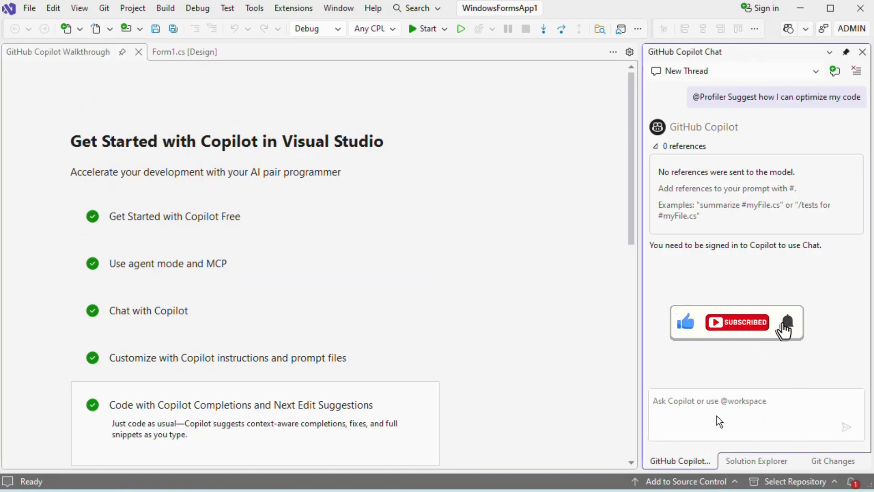